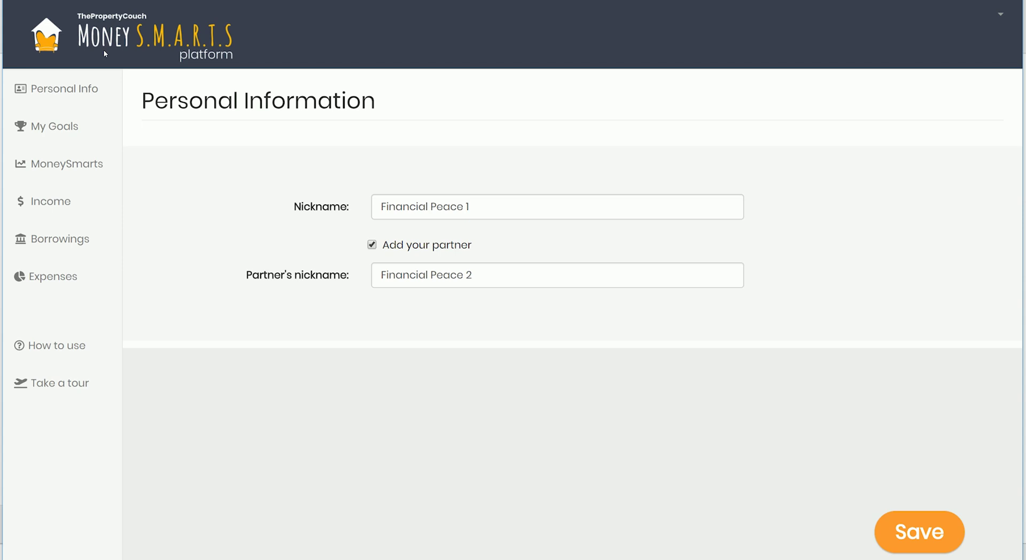
Move from Personal Info to the My Goals page listing the goal time-frames.
key("Tab")
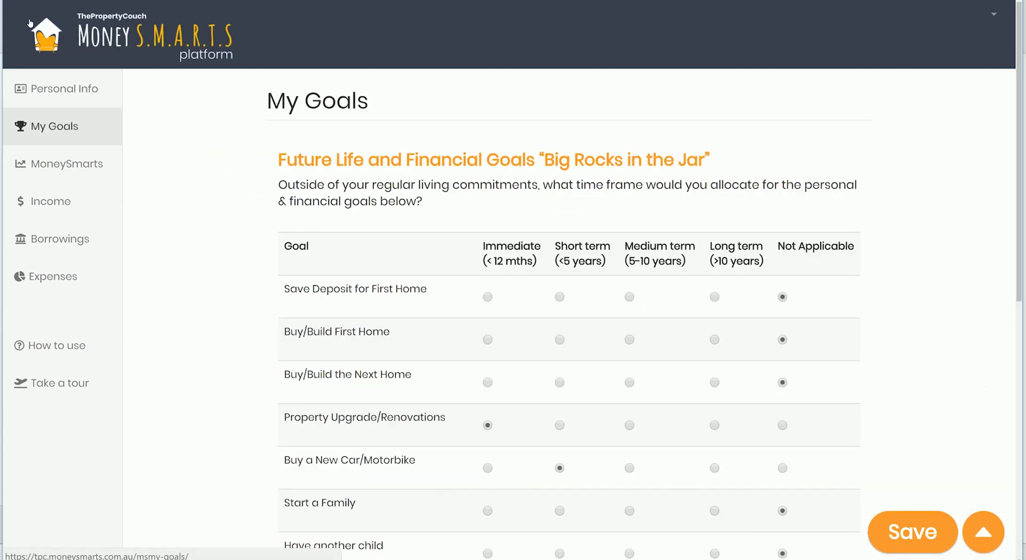
Review the My Goals timeframes, then open the dashboard showing $140,000.00 in and $91,450.00 out.
scroll(453, 128, "down", 4)
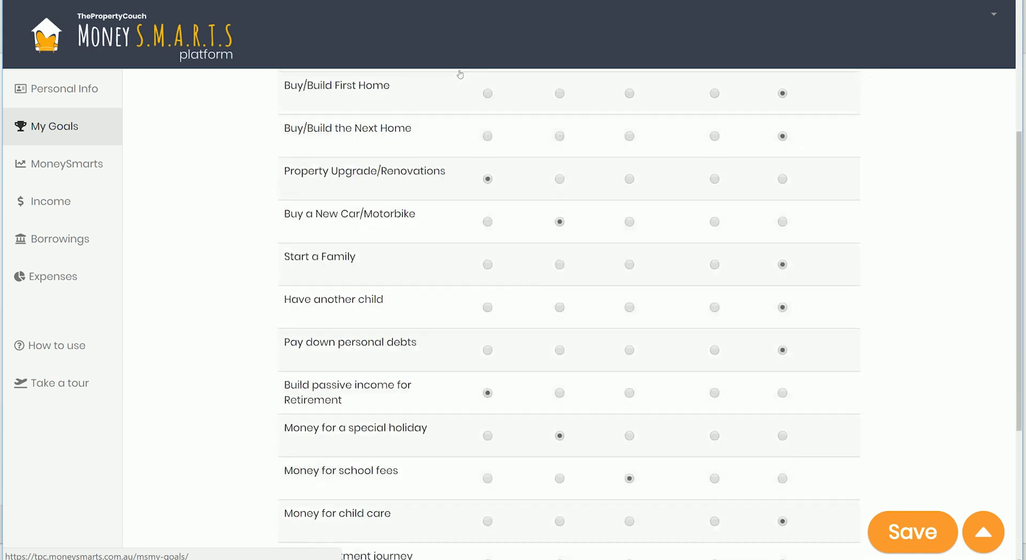
scroll(459, 80, "up", 2)
scroll(458, 94, "down", 4)
scroll(458, 88, "down", 2)
scroll(457, 123, "up", 4)
scroll(457, 143, "up", 4)
scroll(458, 131, "down", 4)
scroll(466, 94, "down", 5)
scroll(466, 133, "up", 1)
scroll(466, 146, "up", 5)
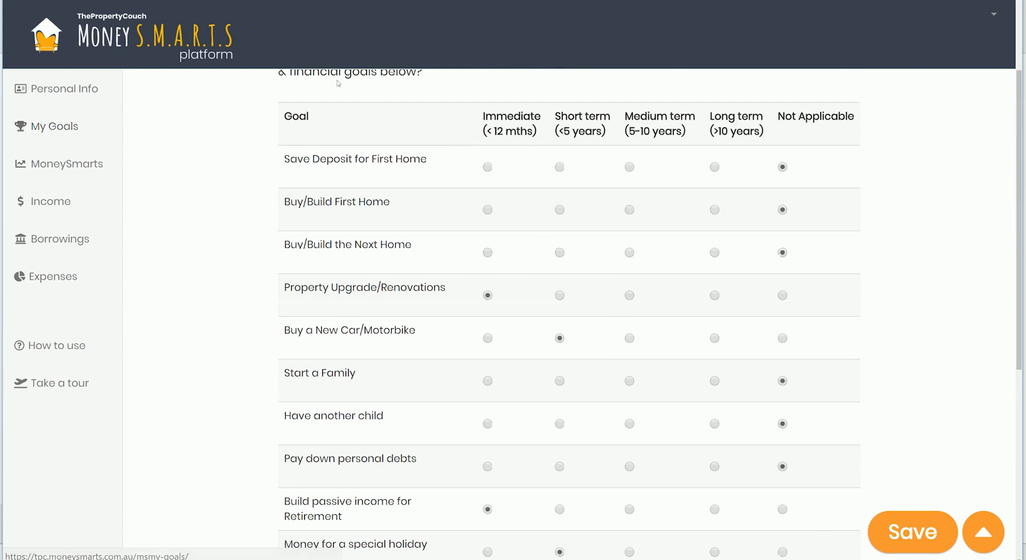
left_click(31, 40)
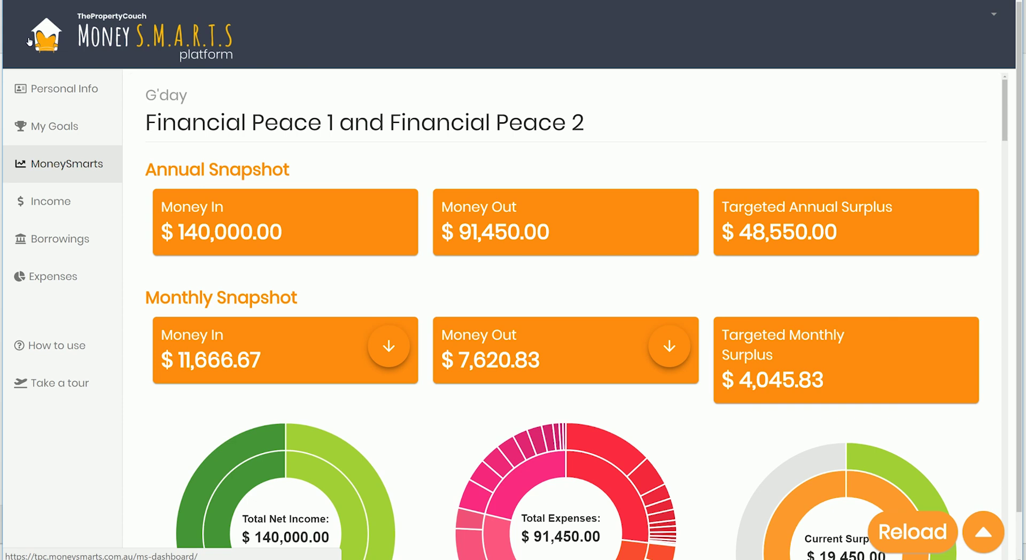
Scroll the dashboard to the donut charts: net income $11,666.67, expenses $7,620.83, surplus $19,450.00.
left_click(30, 42)
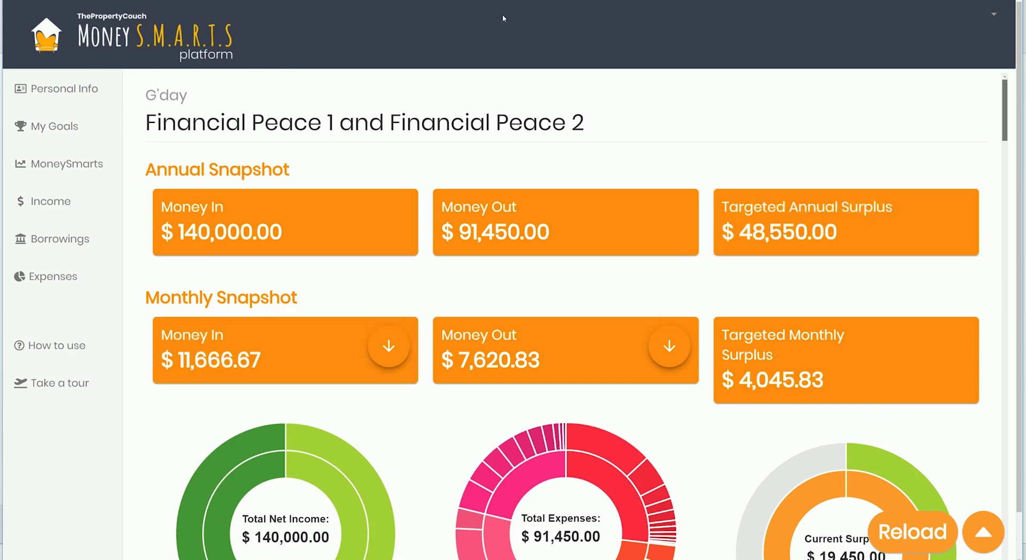
scroll(503, 24, "down", 5)
scroll(503, 33, "down", 1)
scroll(503, 33, "up", 1)
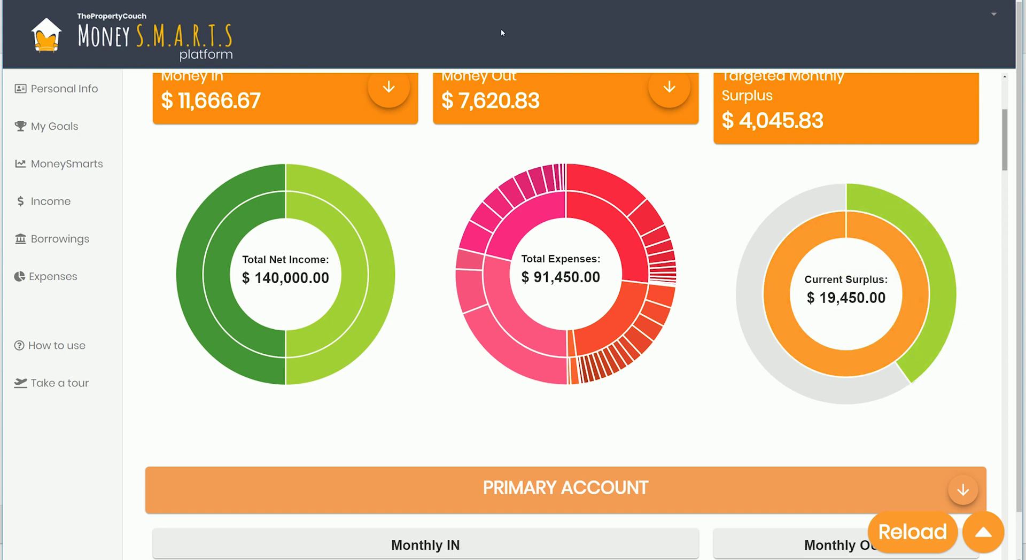
Scroll past the Primary Account table to the $2,043.33 Living and Lifestyle Jar breakdown.
scroll(507, 54, "down", 5)
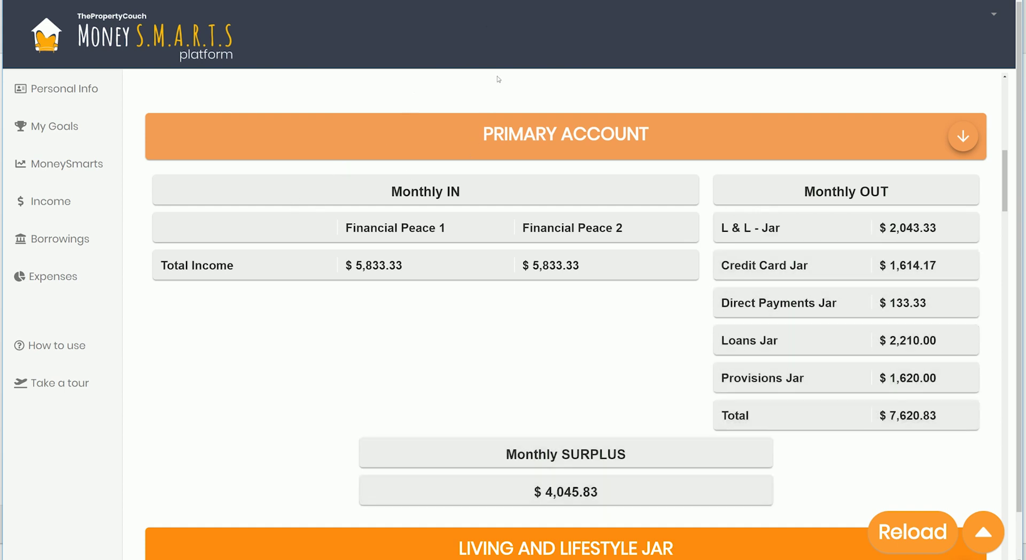
scroll(503, 58, "down", 7)
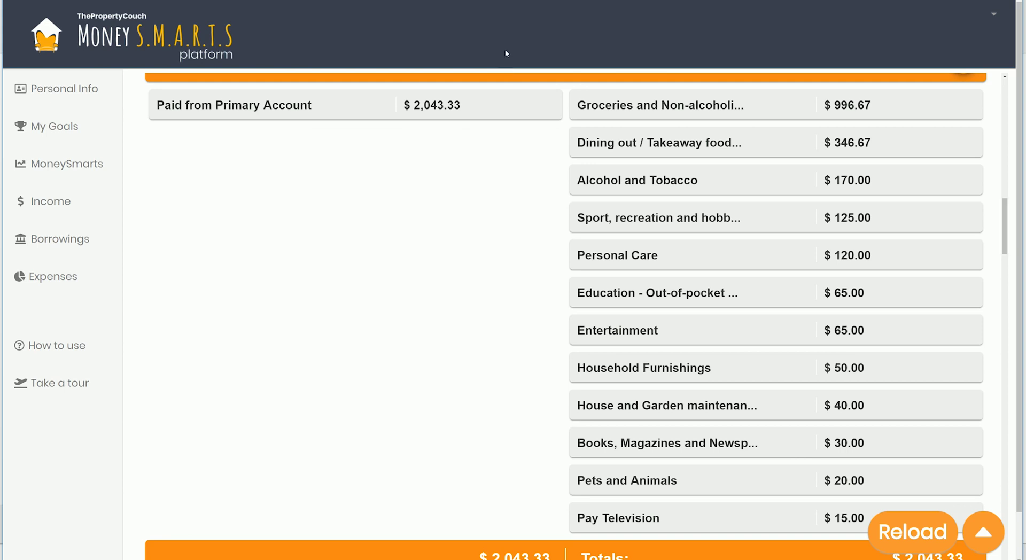
Check the $471.54 weekly living allocation, then scroll to the Provisions Jar spending bars.
key("shift+F10")
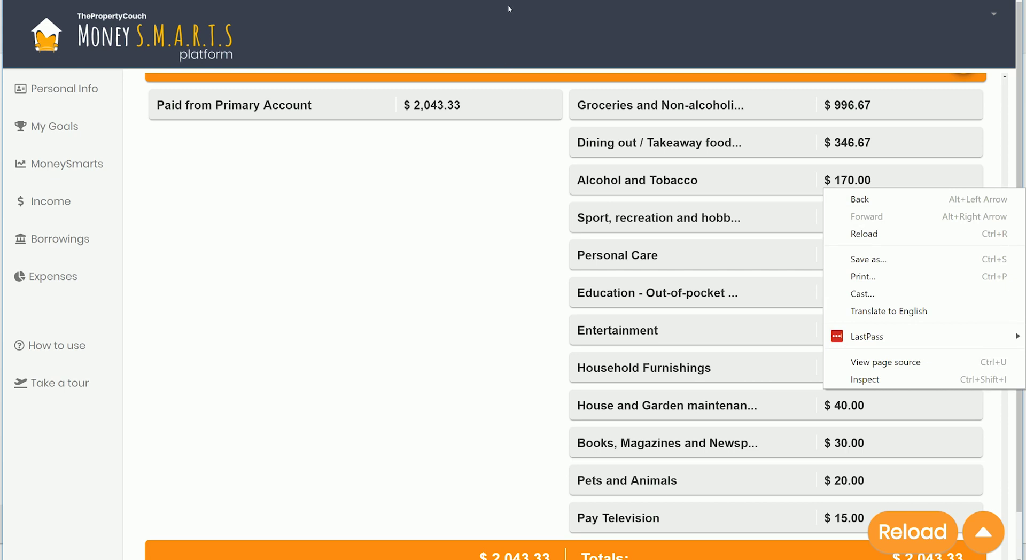
scroll(497, 5, "up", 1)
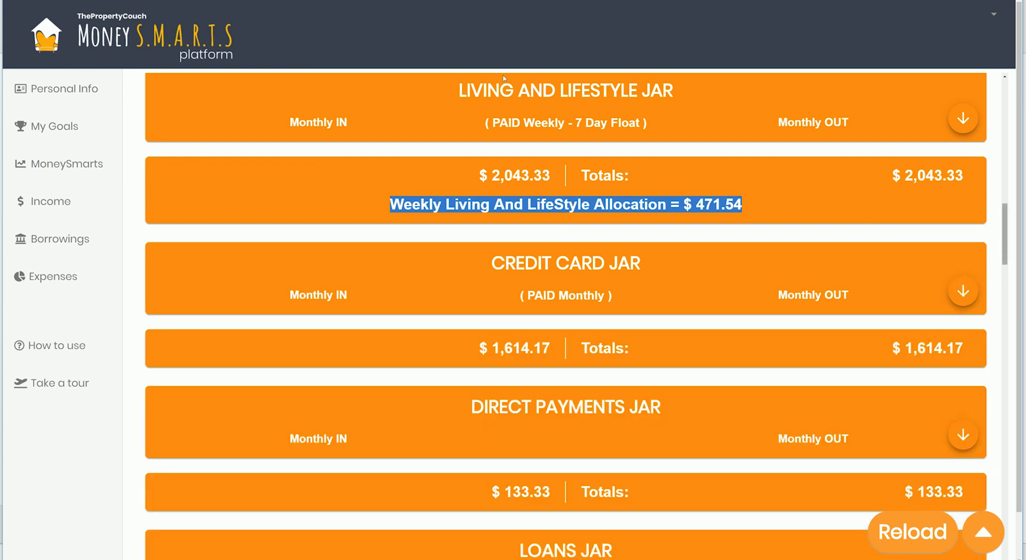
key("shift+F10")
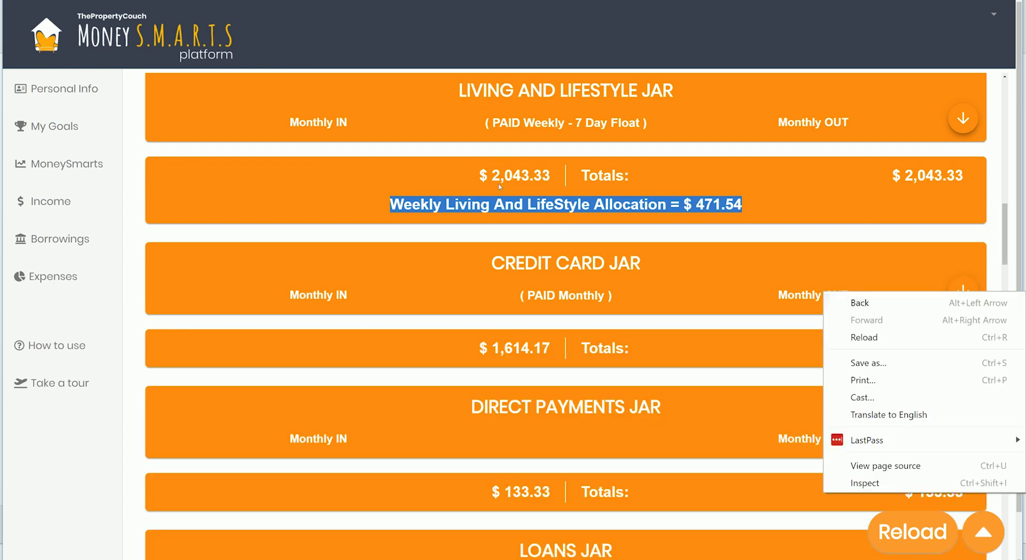
key("Escape")
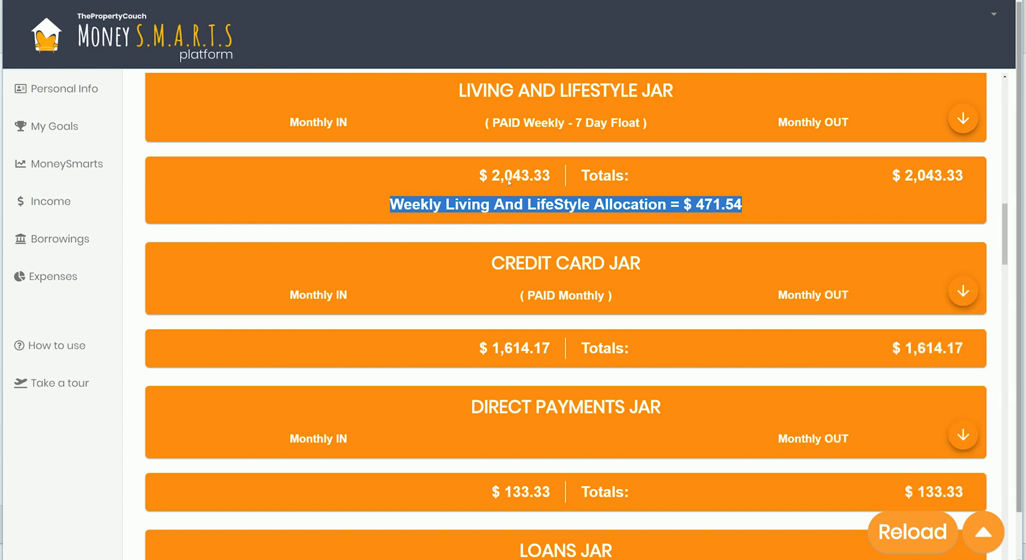
scroll(507, 219, "down", 7)
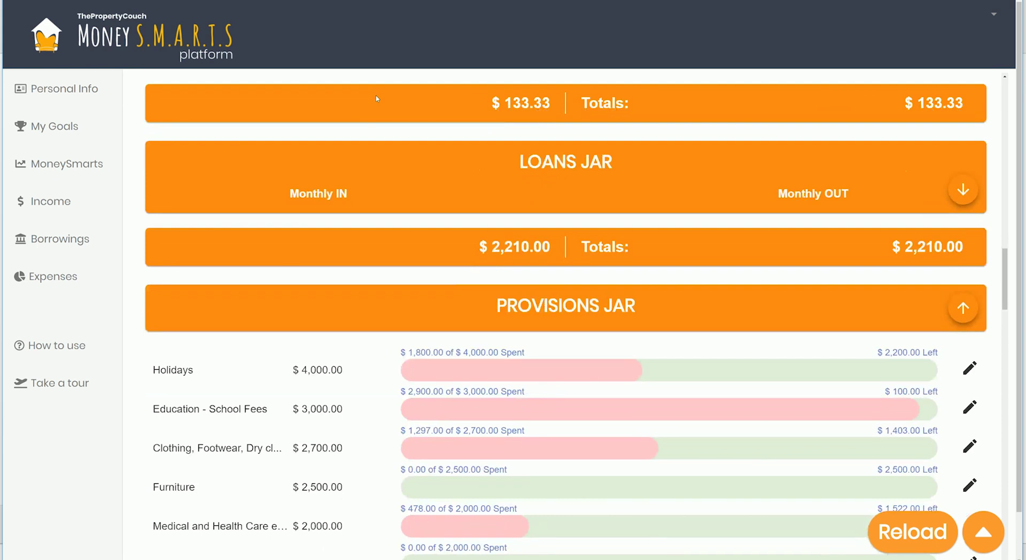
Review and close the Holidays provision entries, then scroll to the September 2018–January 2019 check-up balances.
scroll(374, 96, "down", 3)
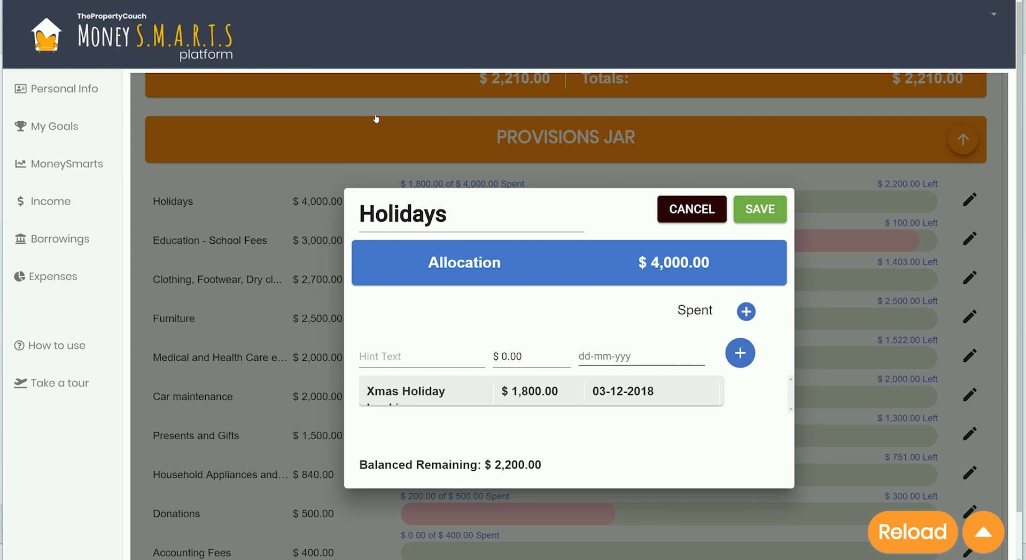
key("Escape")
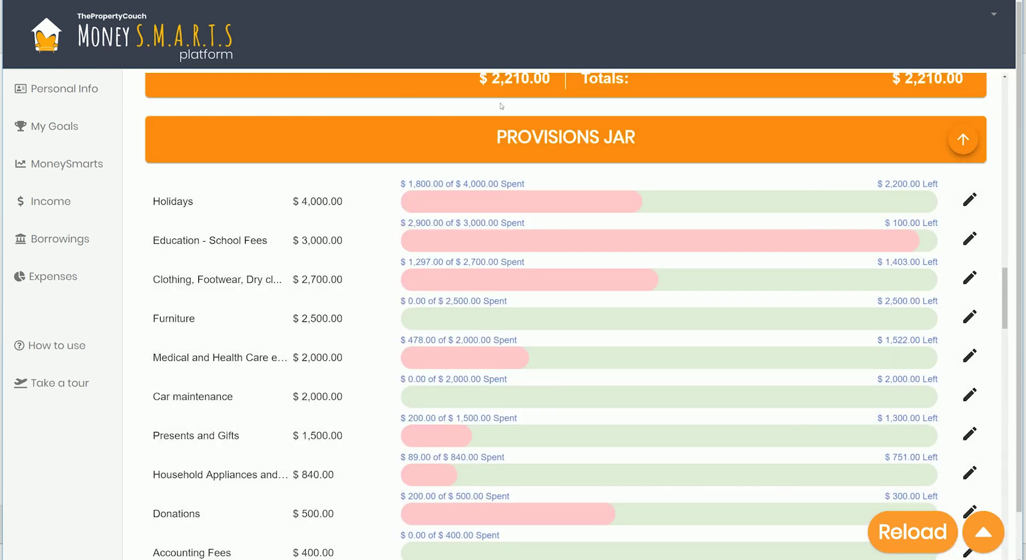
scroll(502, 107, "down", 8)
scroll(501, 131, "down", 2)
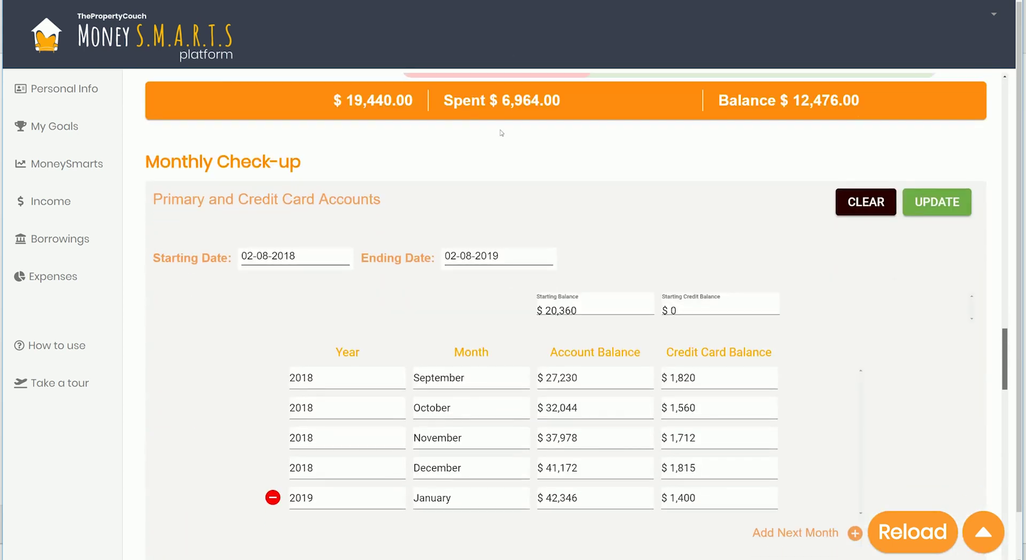
Enter and leave the Starting Balance field, then scroll to the Track Provision Spending charts.
scroll(502, 133, "down", 1)
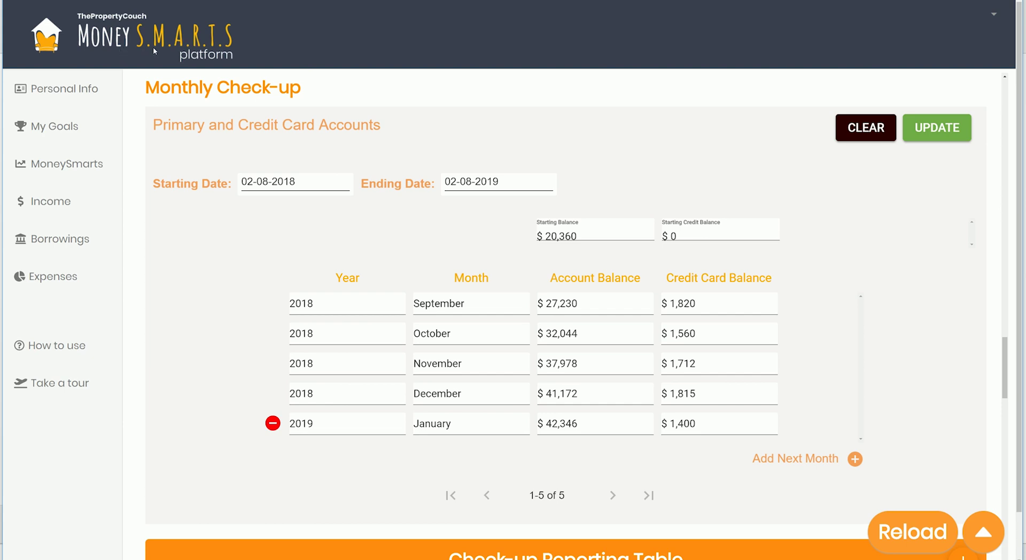
key("Tab")
left_click(345, 73)
scroll(502, 145, "down", 7)
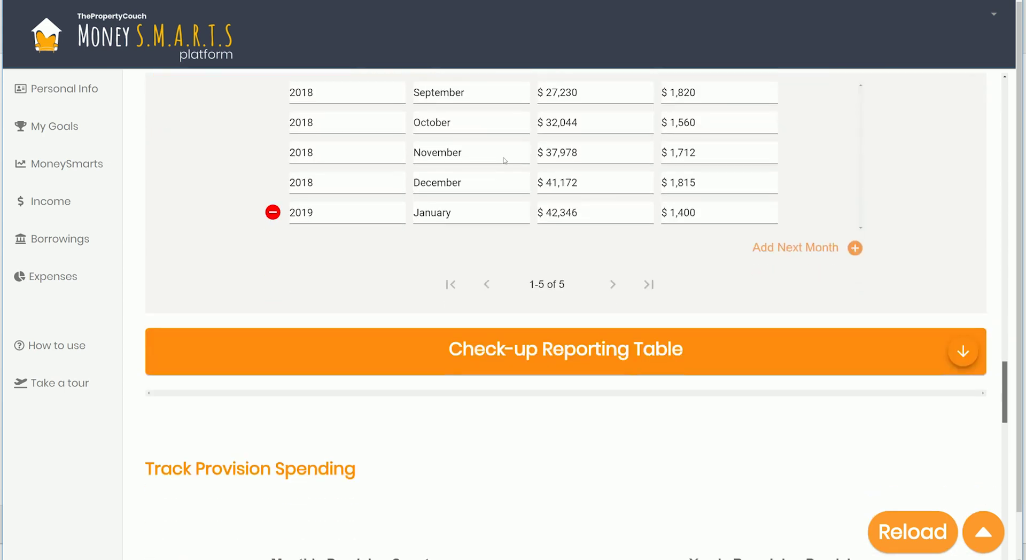
scroll(504, 168, "down", 2)
Scroll through the Track Provision Spending and Track Regular Spending charts.
scroll(504, 171, "up", 1)
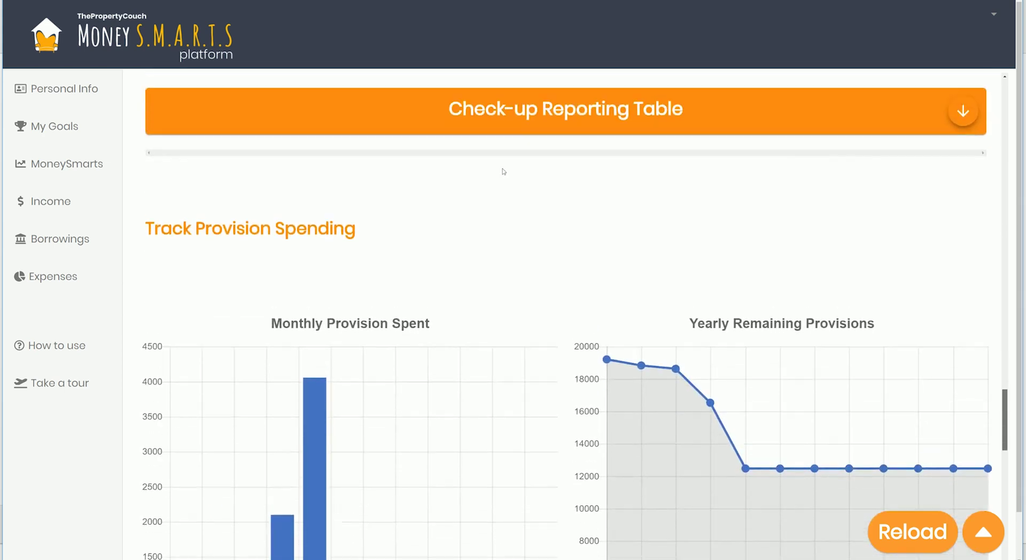
scroll(504, 173, "down", 3)
scroll(505, 176, "up", 2)
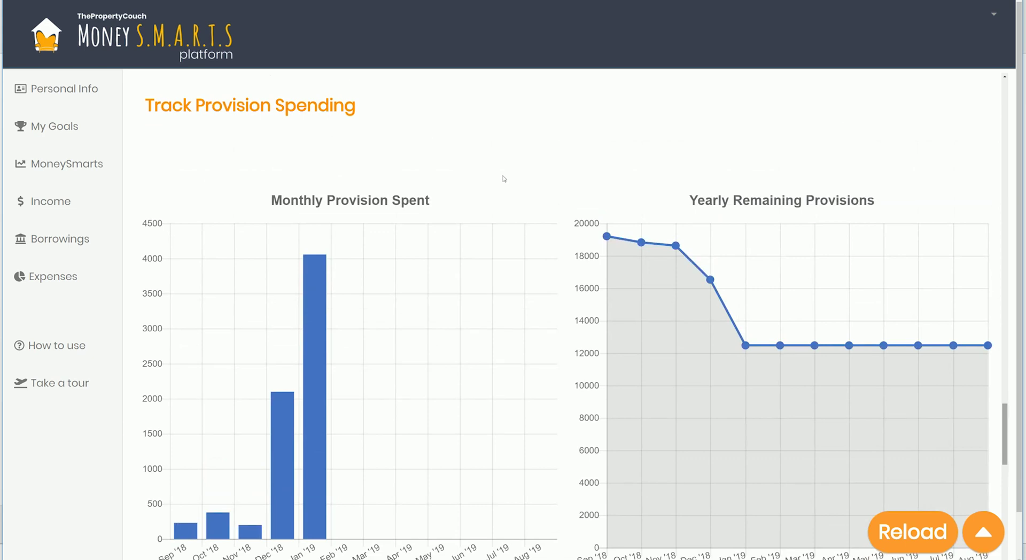
scroll(504, 178, "down", 8)
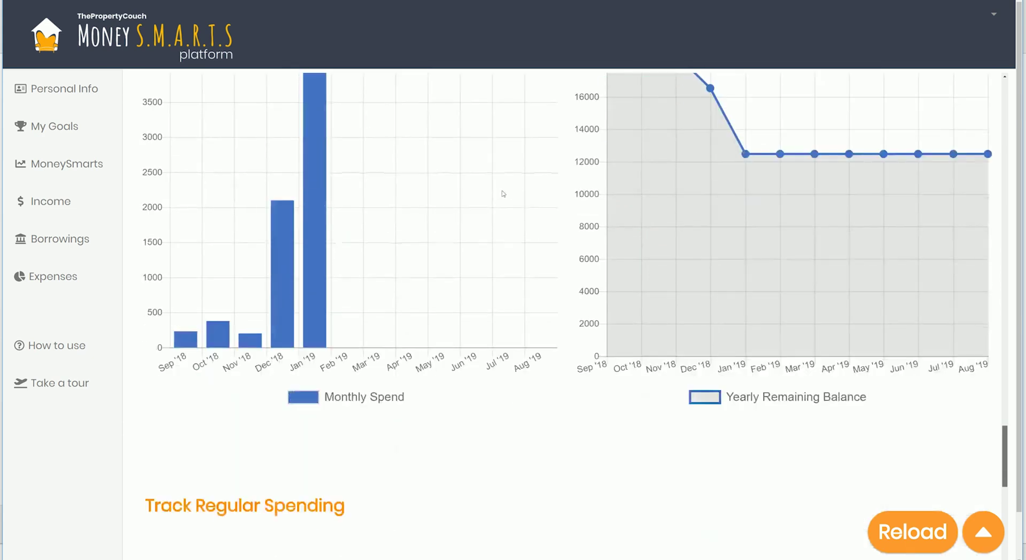
scroll(503, 211, "down", 1)
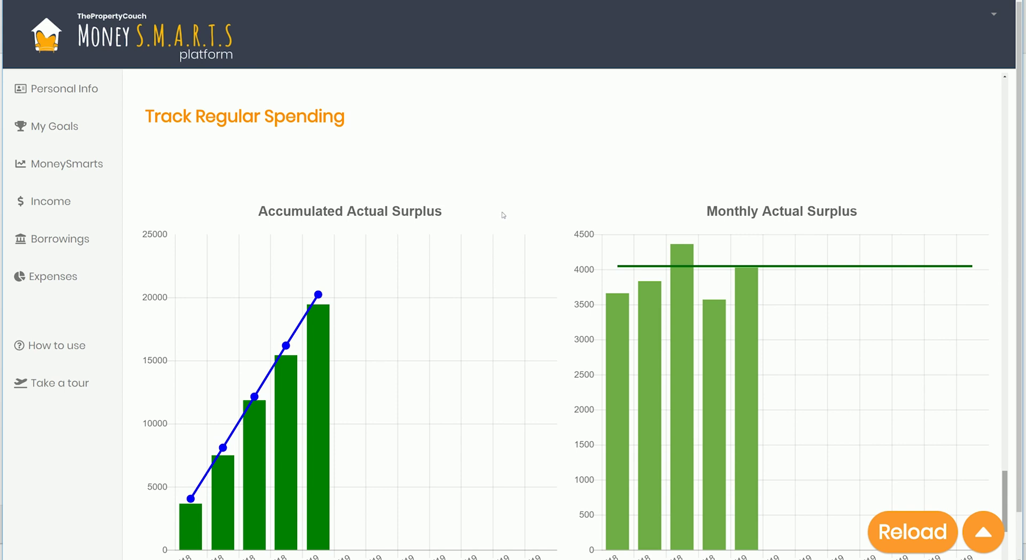
key("shift+F10")
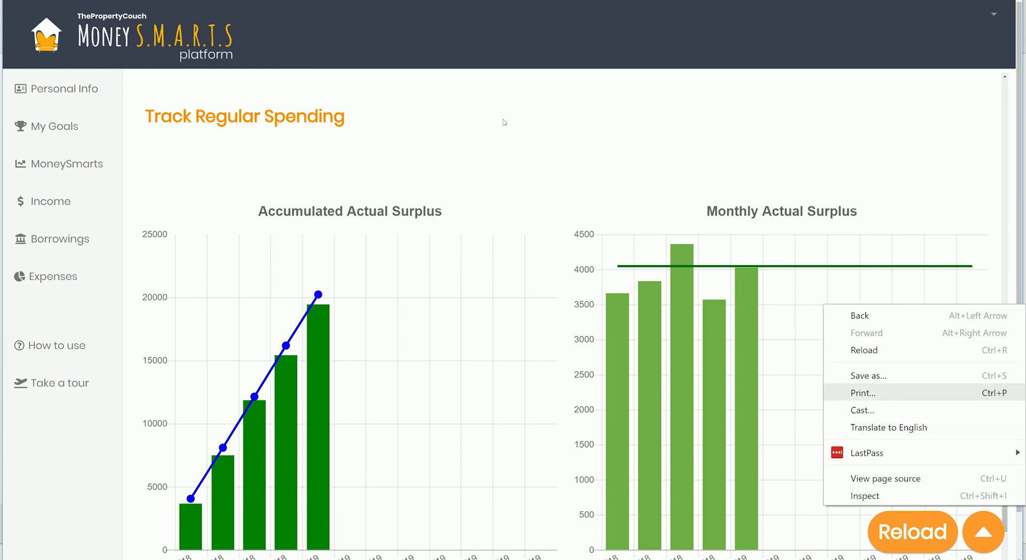
key("Escape")
scroll(440, 90, "down", 6)
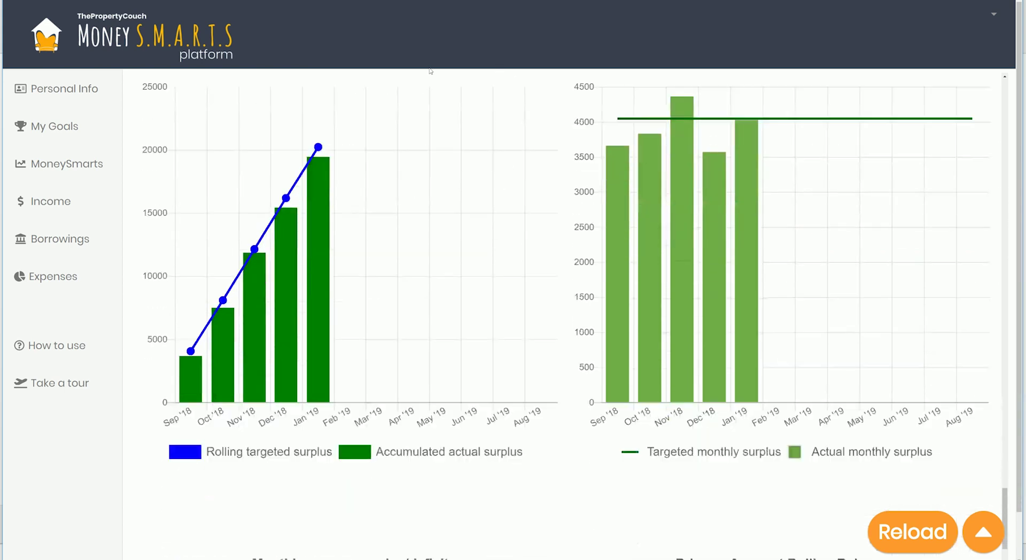
scroll(437, 112, "down", 2)
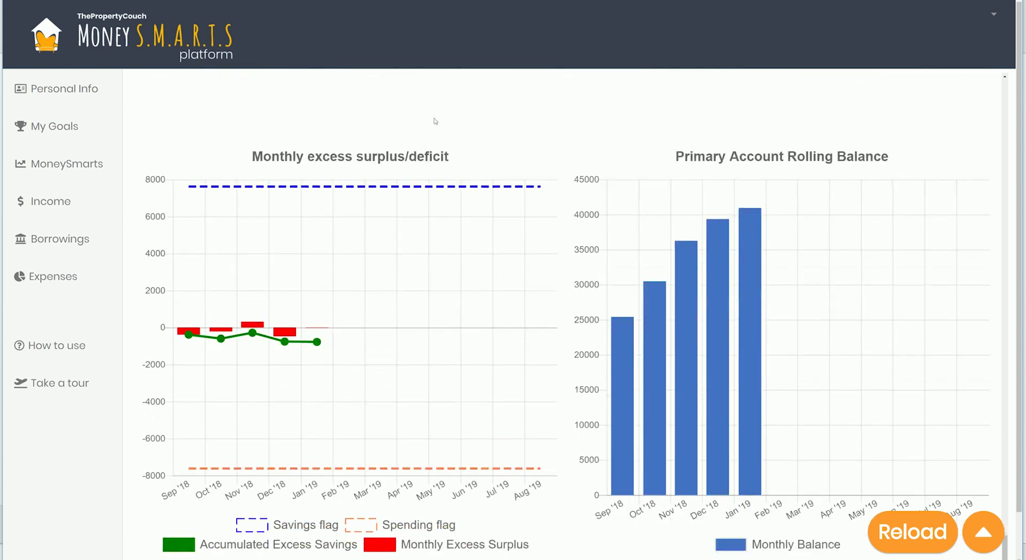
scroll(439, 131, "up", 1)
scroll(441, 136, "up", 10)
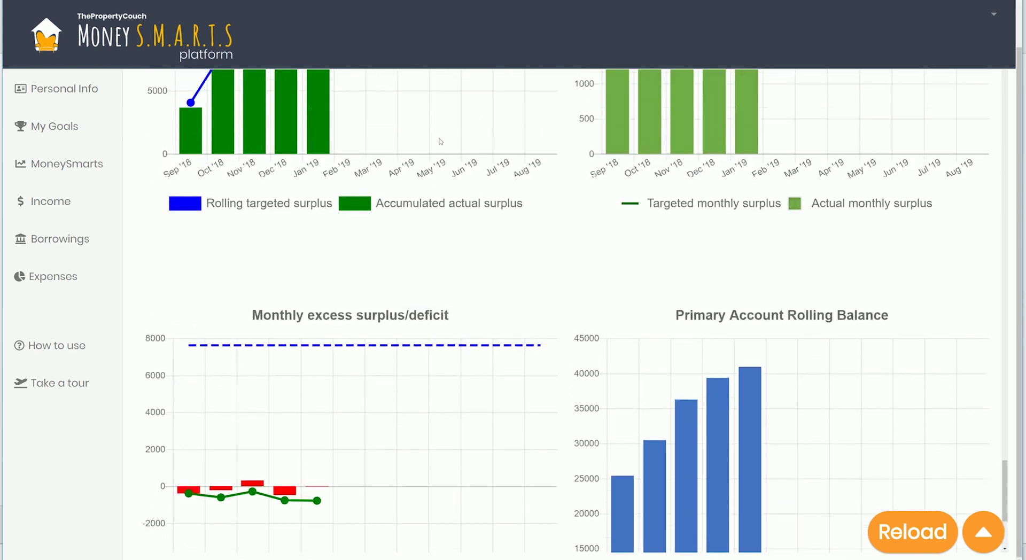
scroll(448, 146, "up", 4)
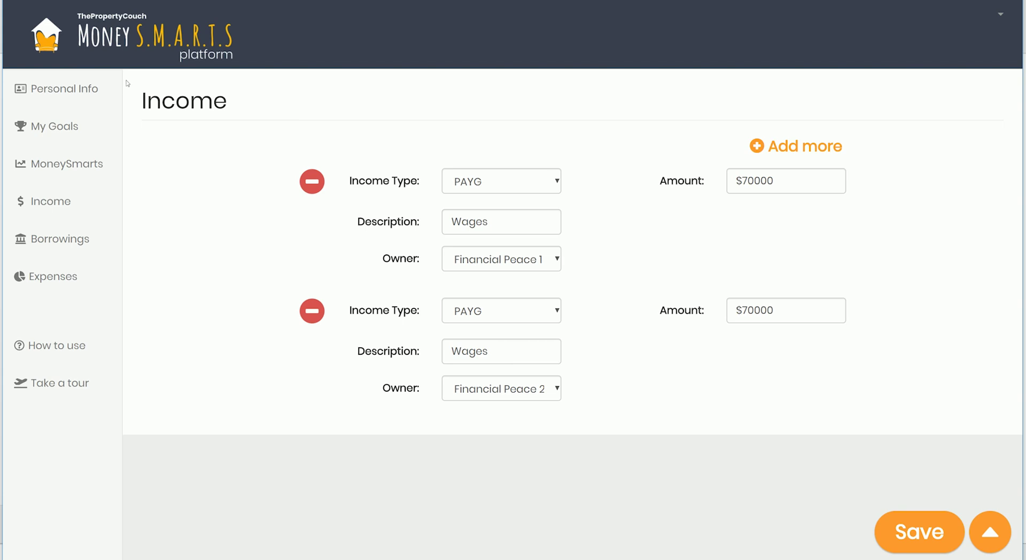
Open Borrowings, showing the $3200 joint credit card and $2500 personal loan.
left_click(34, 239)
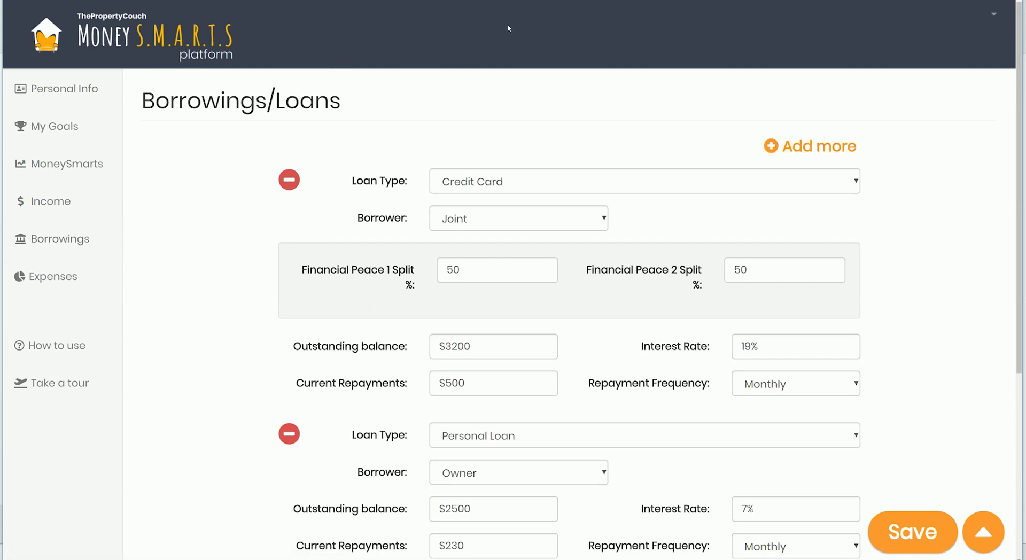
scroll(507, 101, "down", 4)
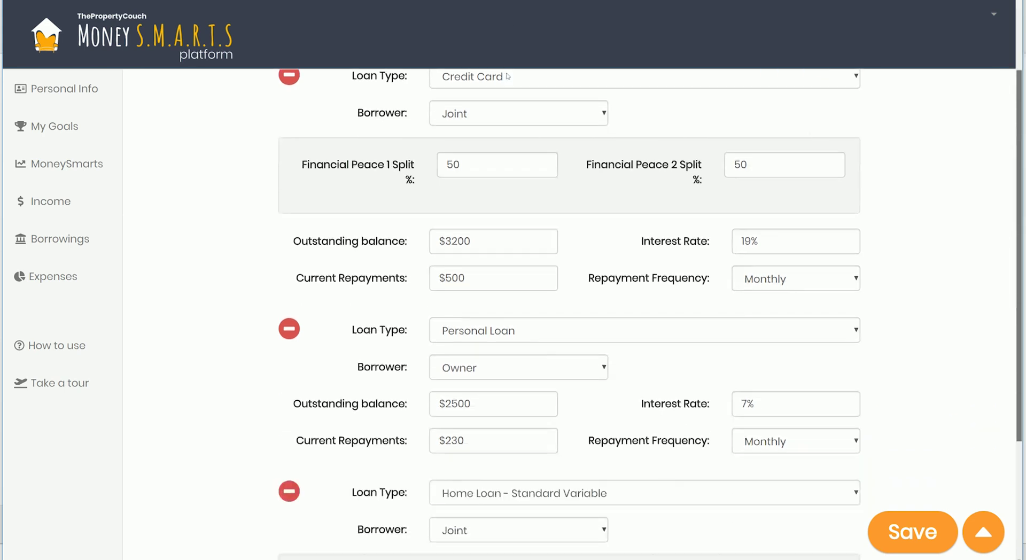
scroll(503, 119, "up", 5)
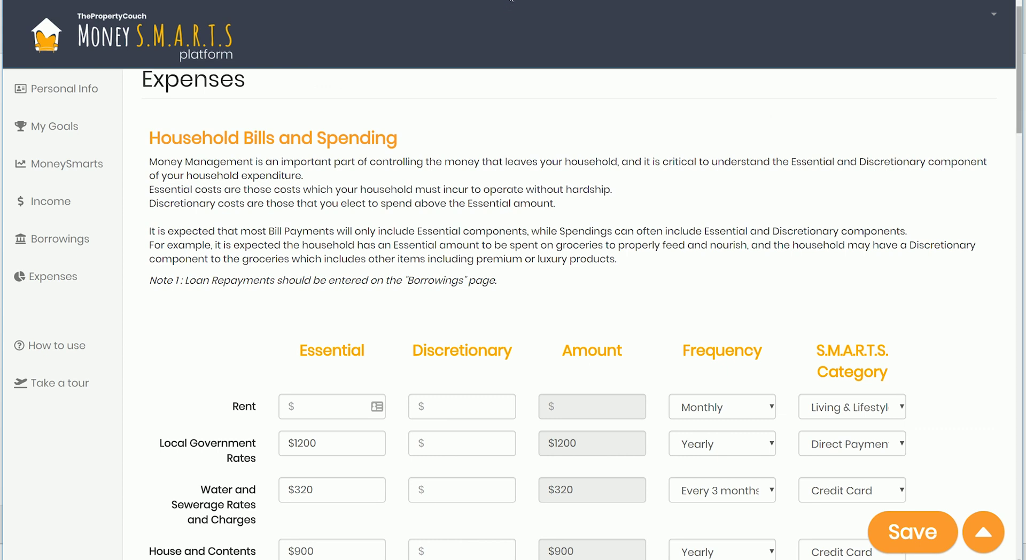
Scroll the Expenses table, then open the How to use videos page and start the tour.
scroll(508, 20, "down", 5)
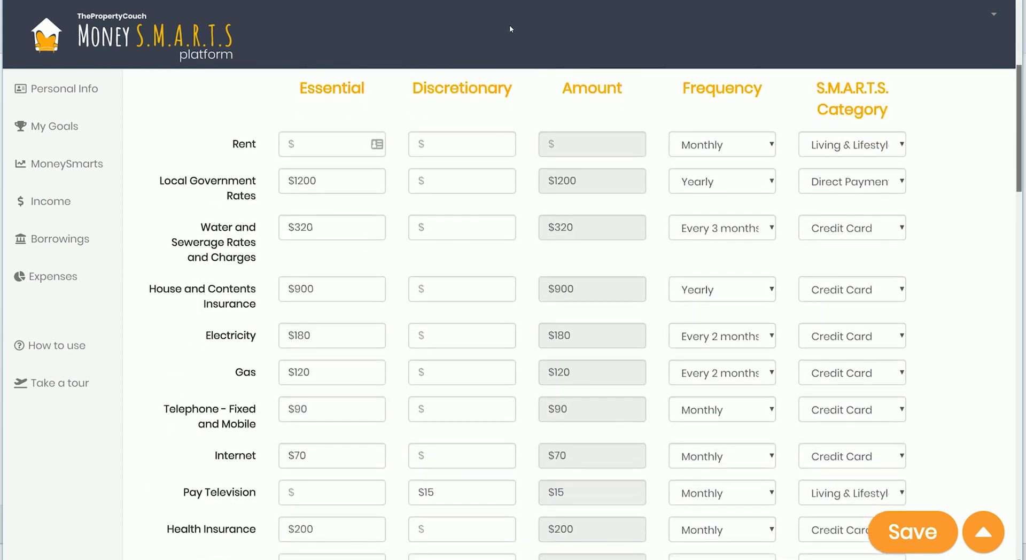
scroll(509, 20, "up", 2)
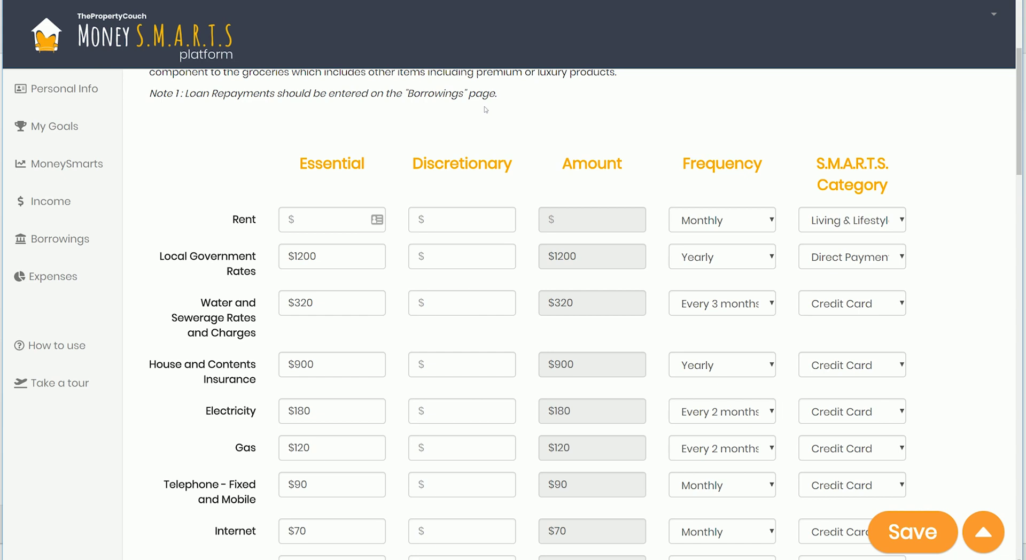
left_click(57, 345)
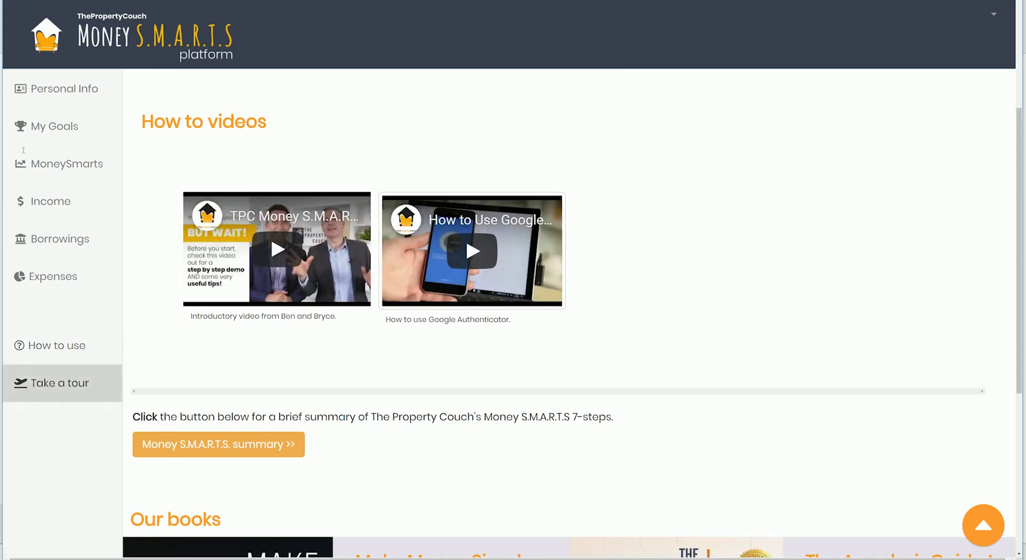
key("Return")
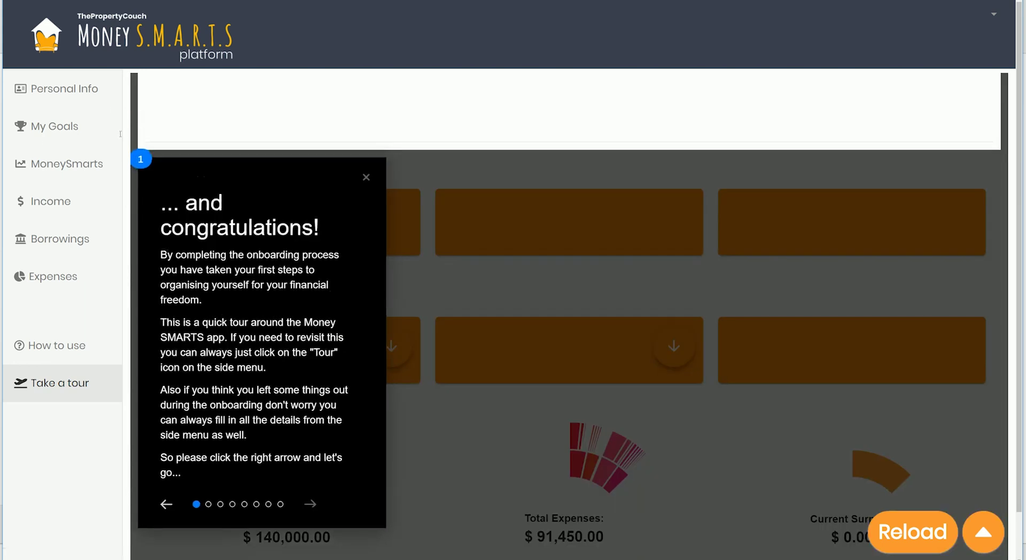
Advance the tour to the annual surplus step, then exit back to the dashboard showing $140,000.00 money in.
key("Right")
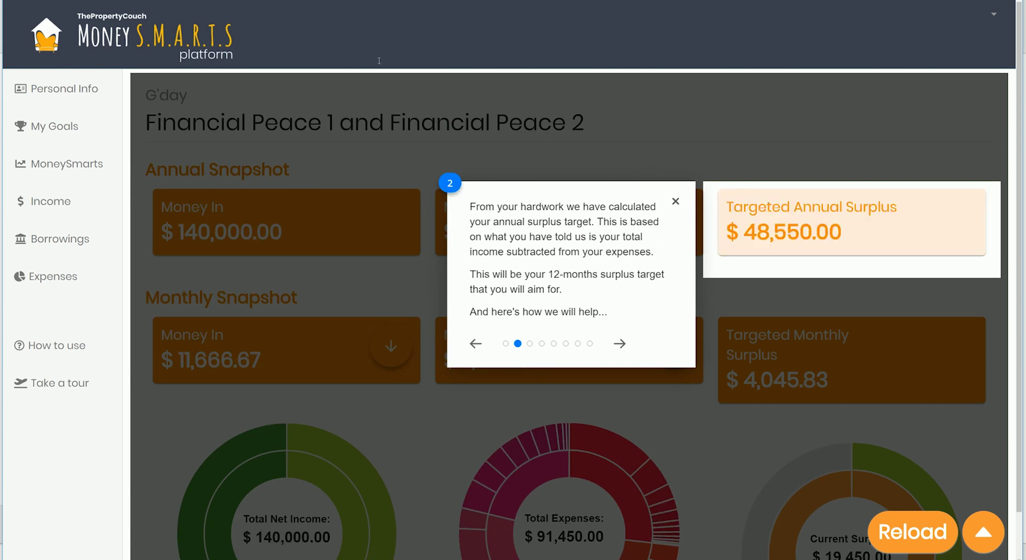
key("Escape")
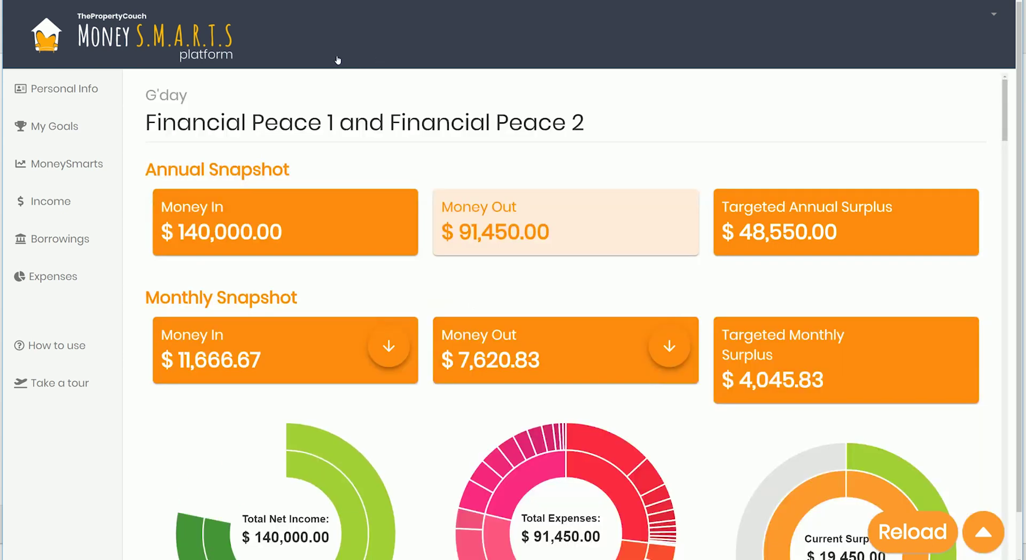